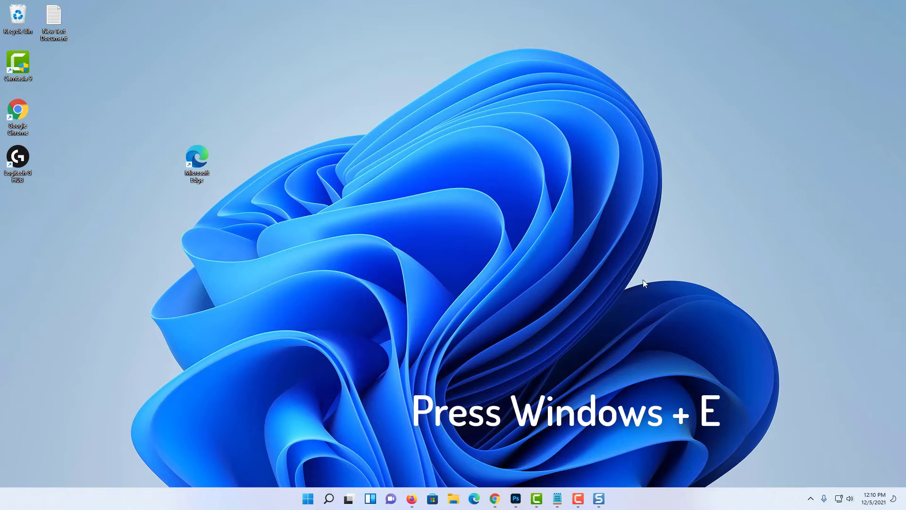
Step: Browse File Explorer to C:\Program Files (x86)\Microsoft\Edge
key(super+e)
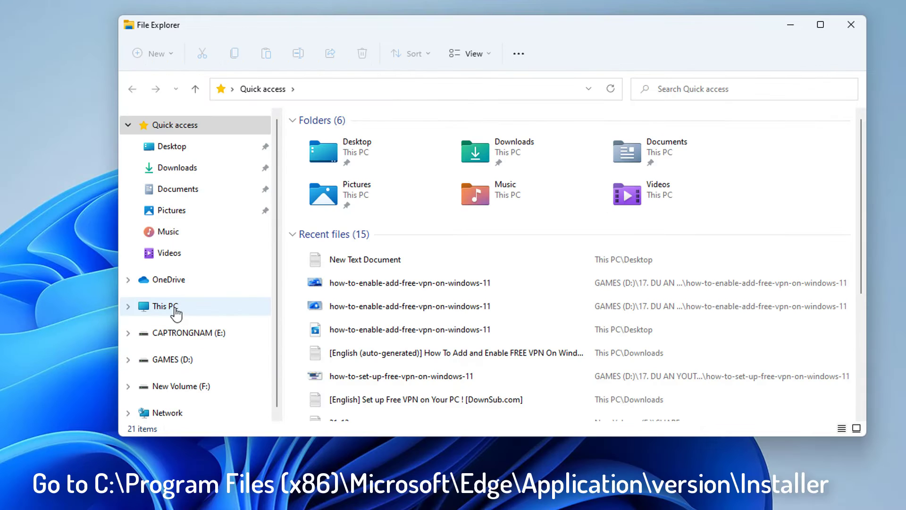
click(170, 306)
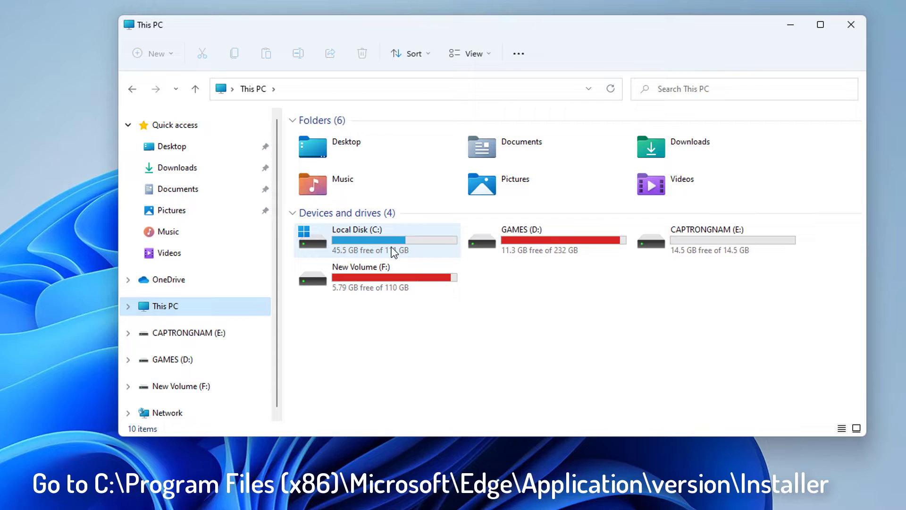
double_click(393, 252)
click(379, 263)
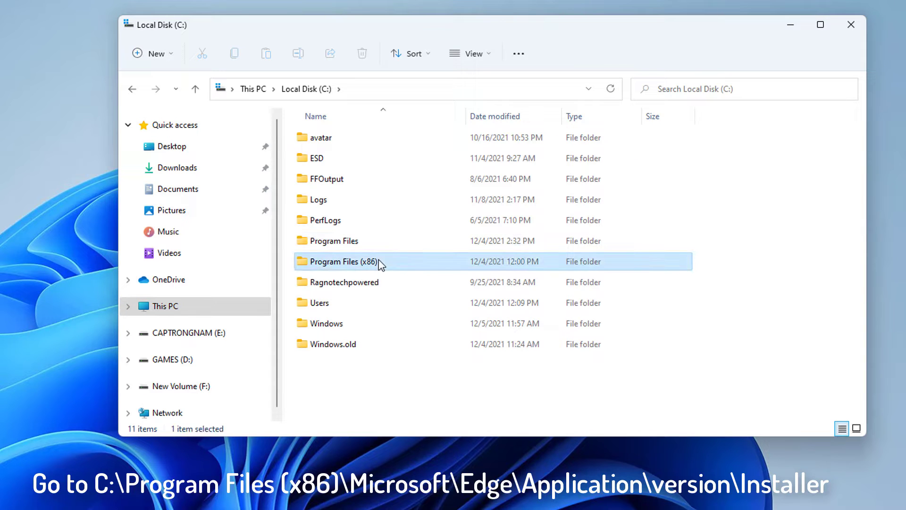
double_click(378, 263)
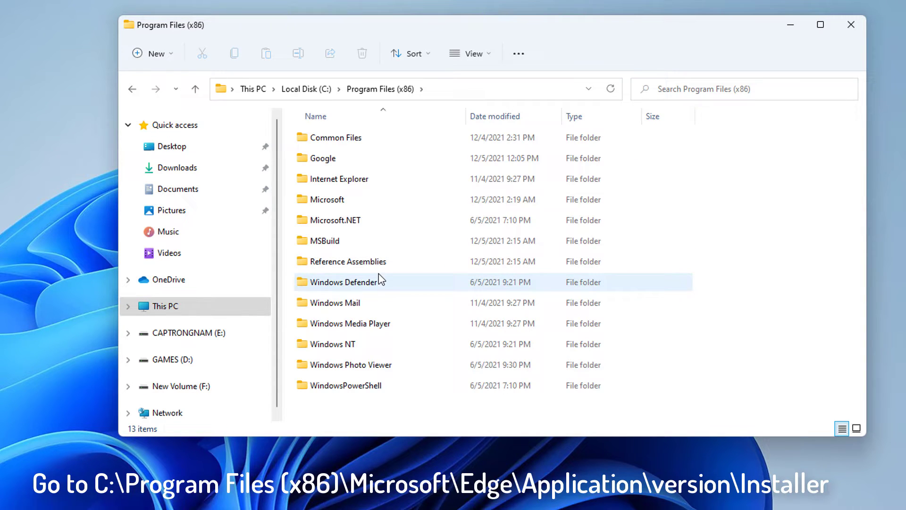
double_click(345, 202)
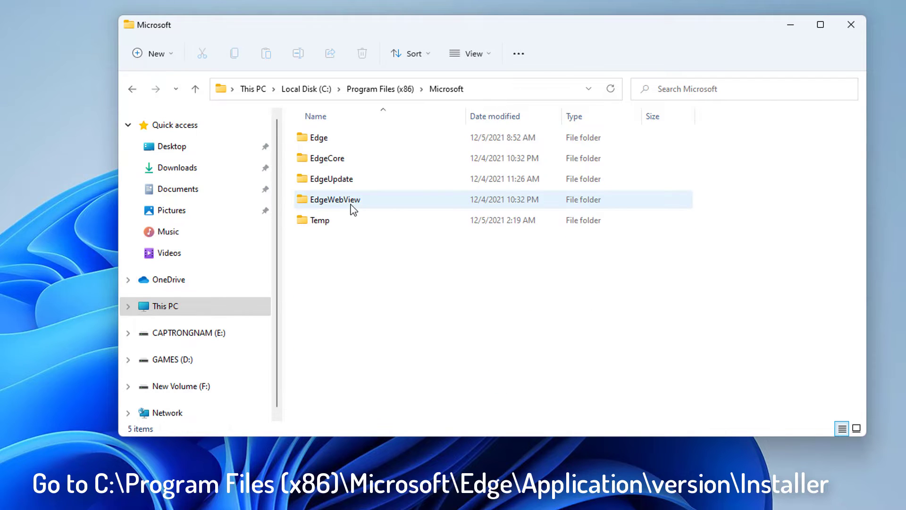
double_click(350, 141)
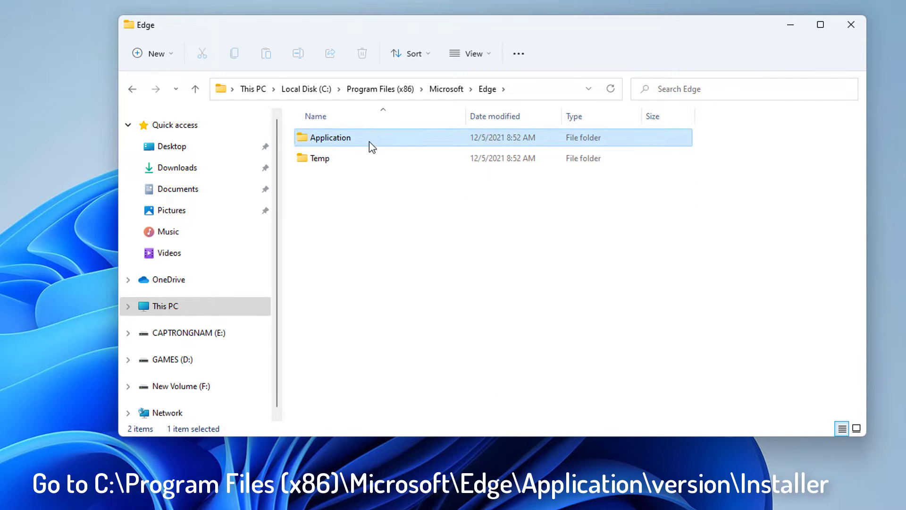
Step: Open Edge's Application\96.0.1054.43\Installer folder in Windows Terminal
double_click(369, 141)
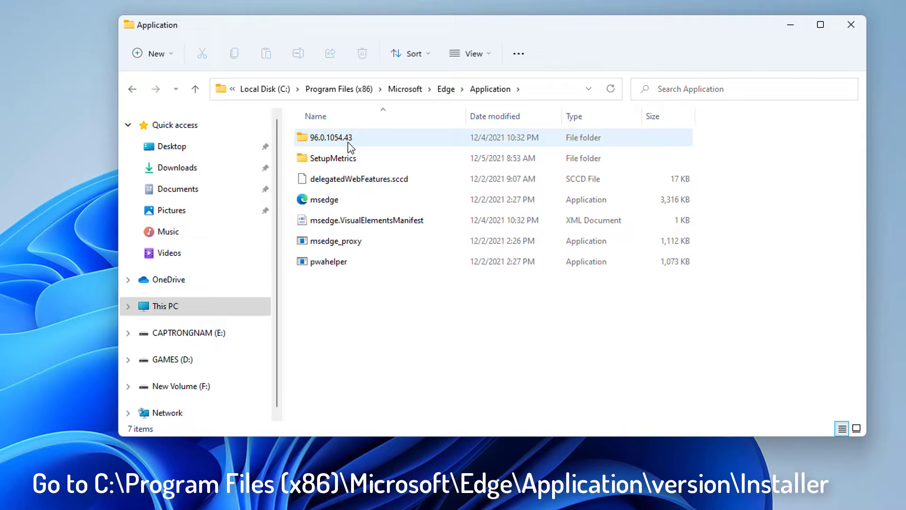
double_click(357, 145)
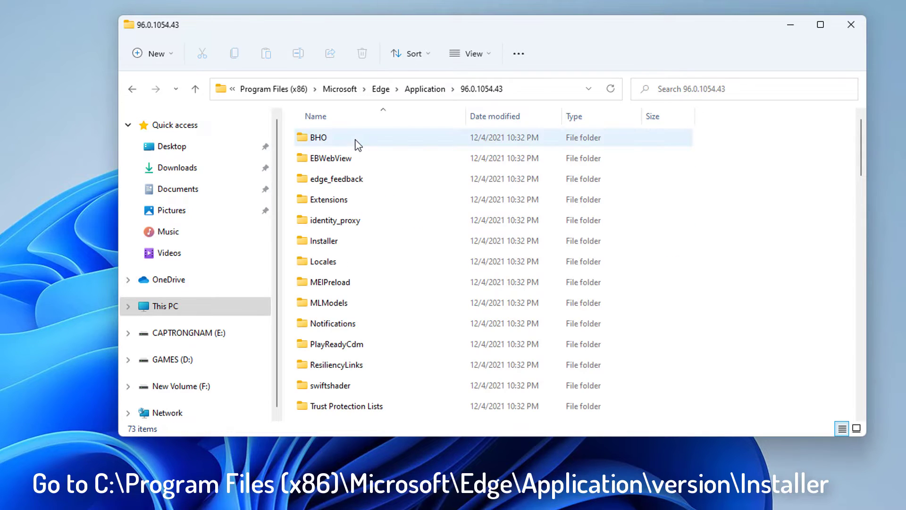
click(337, 246)
double_click(335, 242)
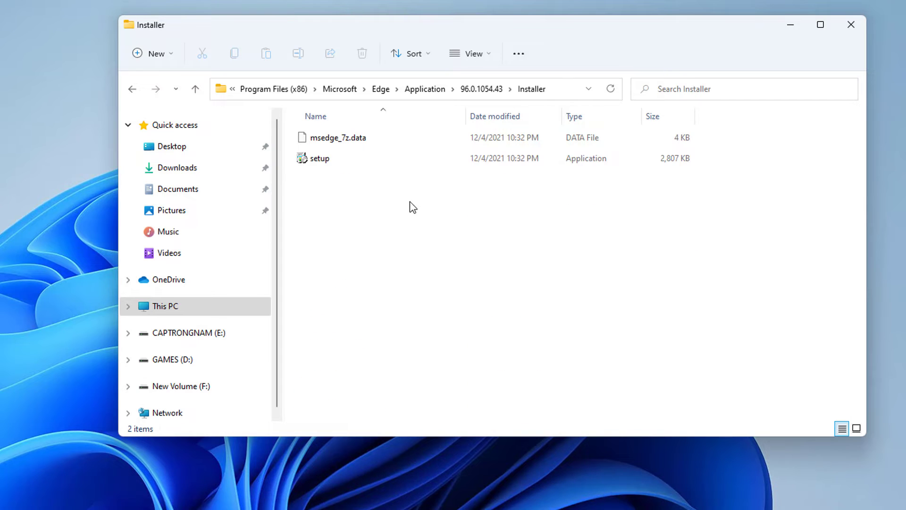
right_click(373, 192)
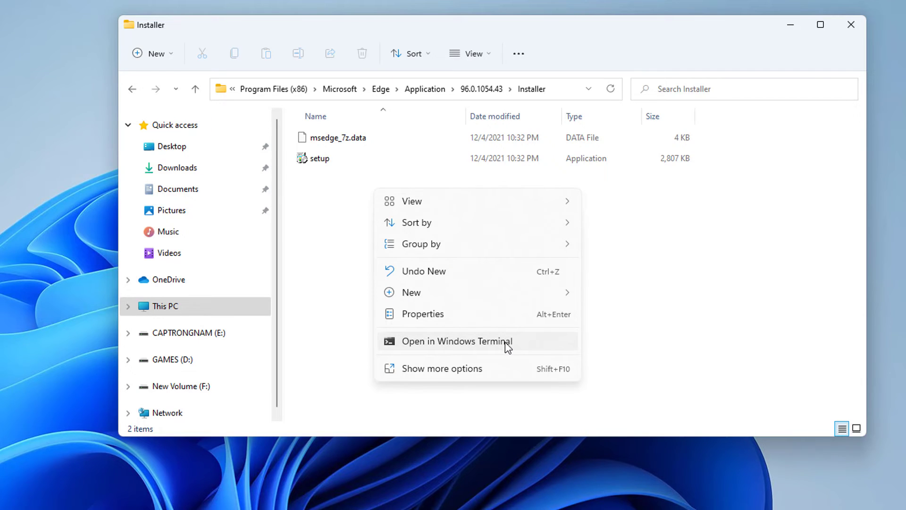
click(508, 342)
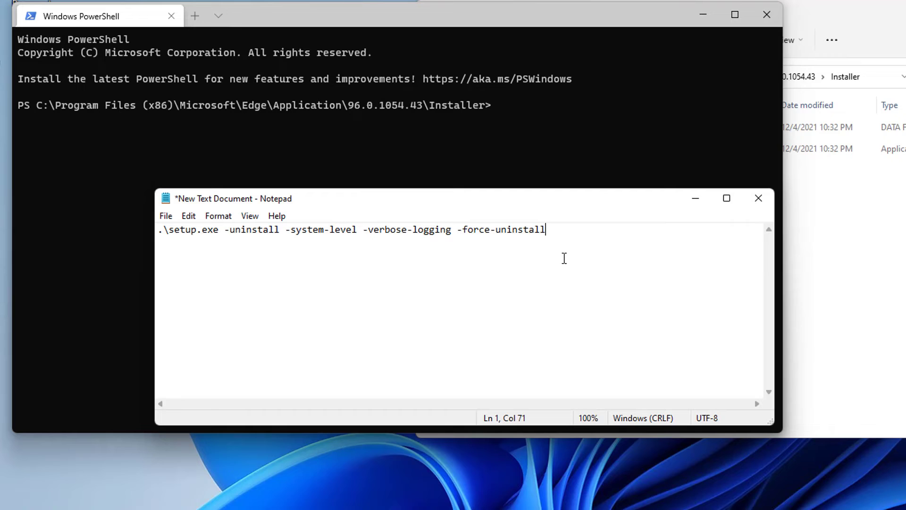
Step: Copy the setup.exe force-uninstall command from Notepad and paste it at the PowerShell prompt
drag(546, 229, 126, 228)
right_click(204, 229)
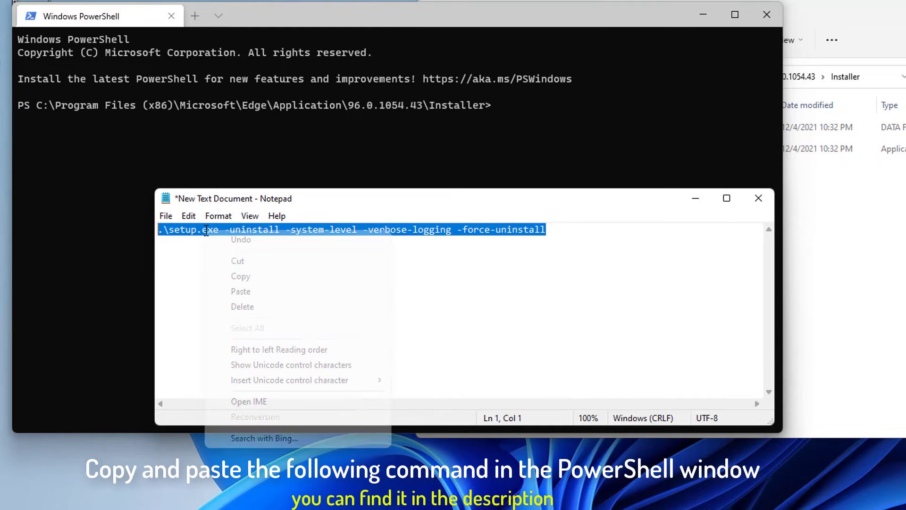
click(254, 276)
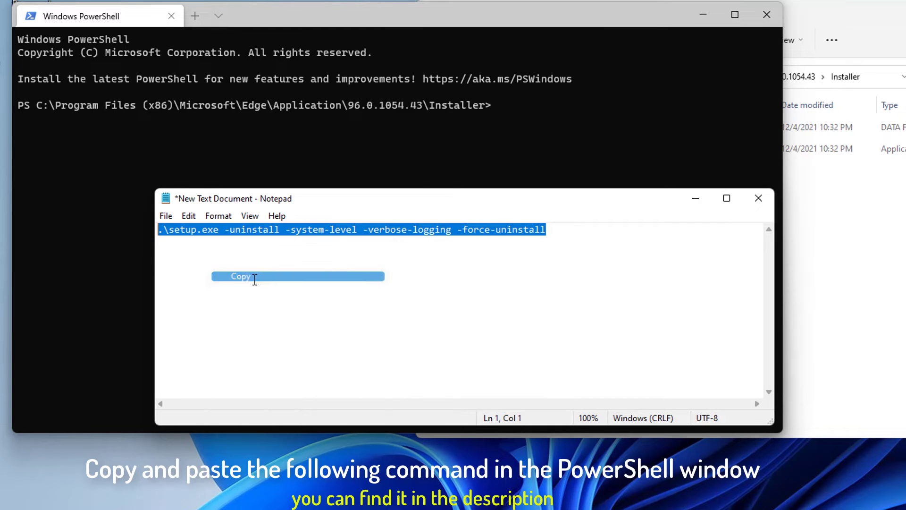
click(685, 198)
key(ctrl+v)
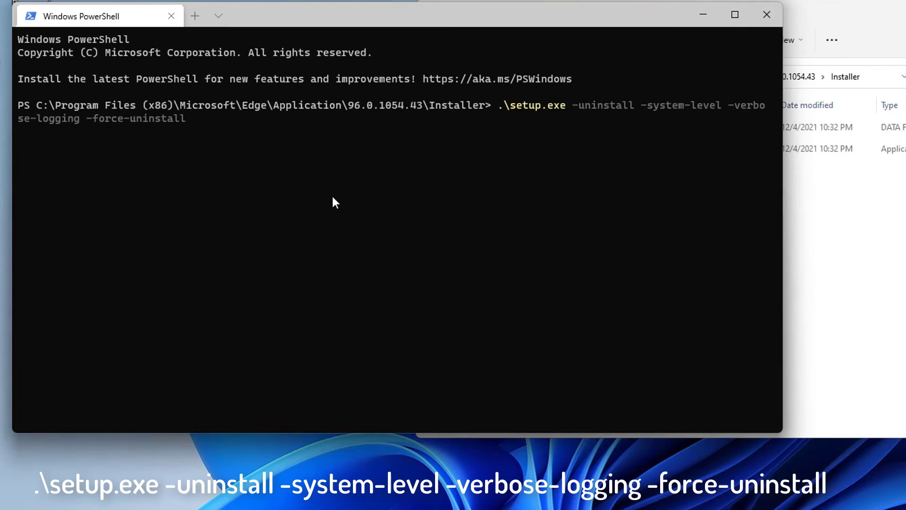
Step: Run the Edge force-uninstall, close PowerShell and File Explorer, and open Windows search
key(Return)
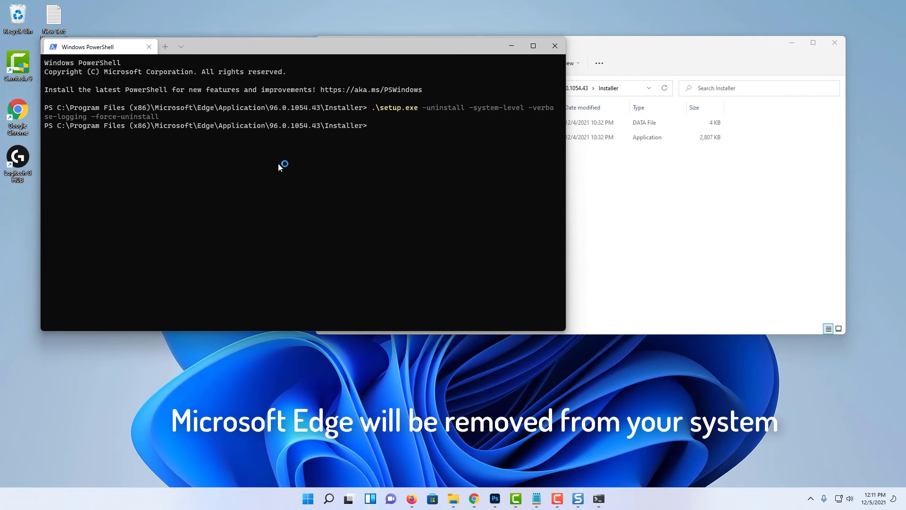
click(556, 49)
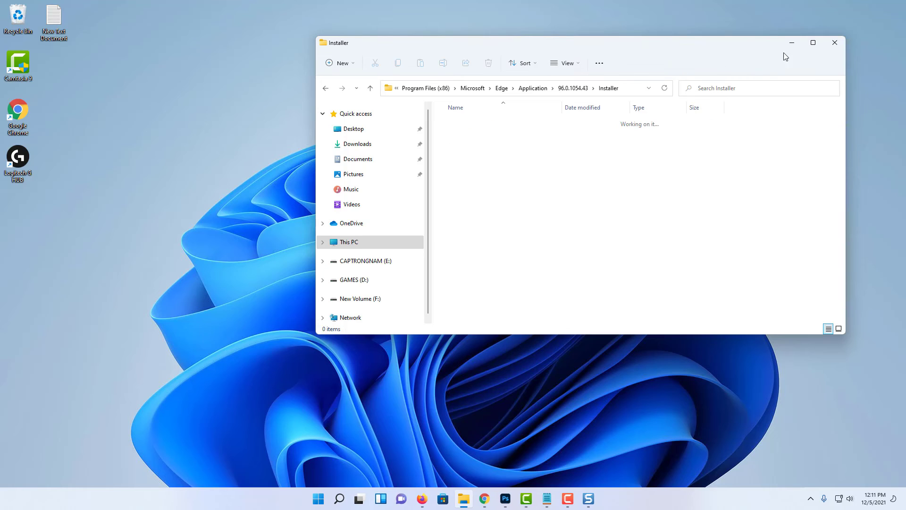
click(835, 43)
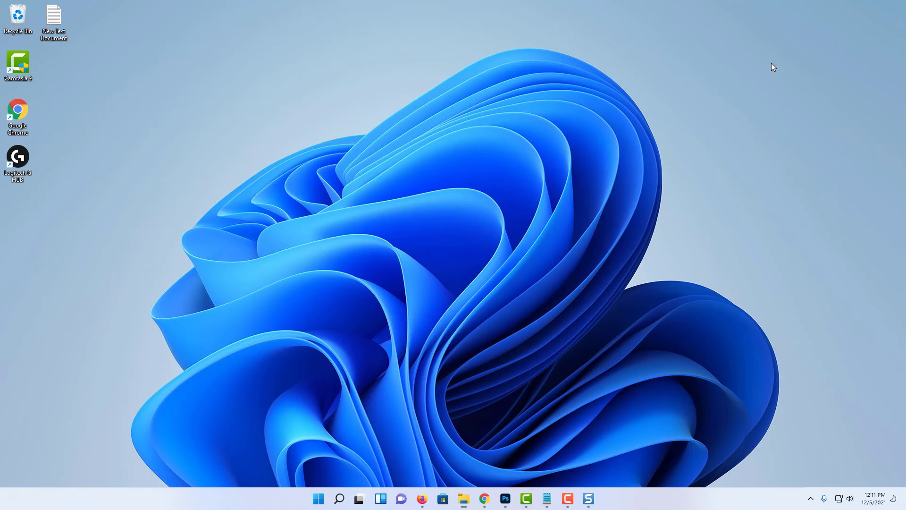
click(343, 501)
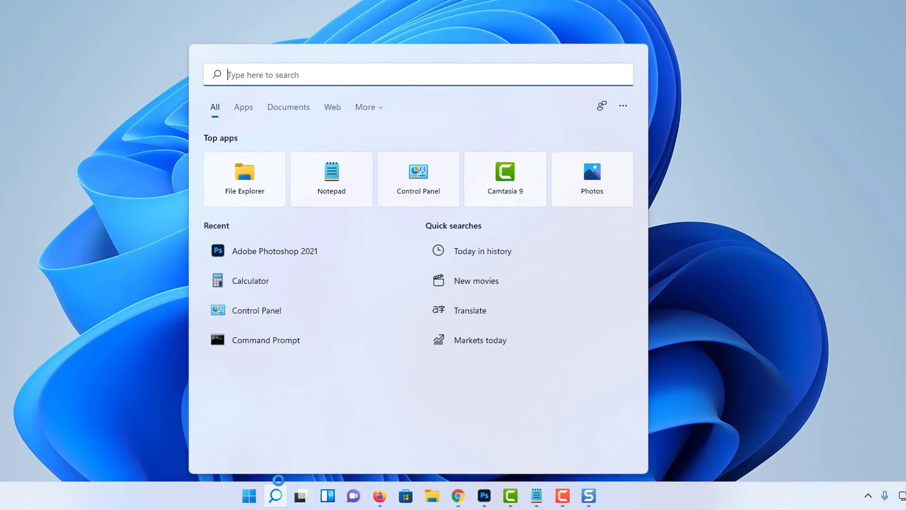
text(edge)
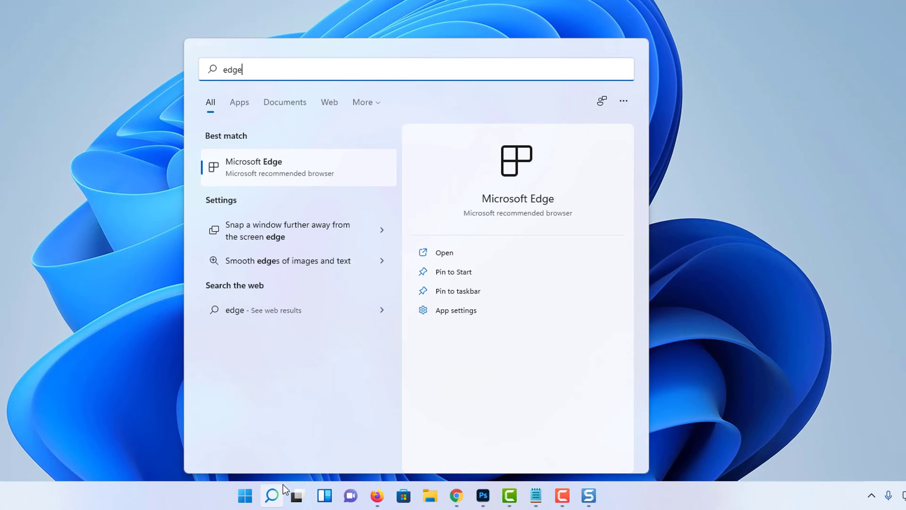